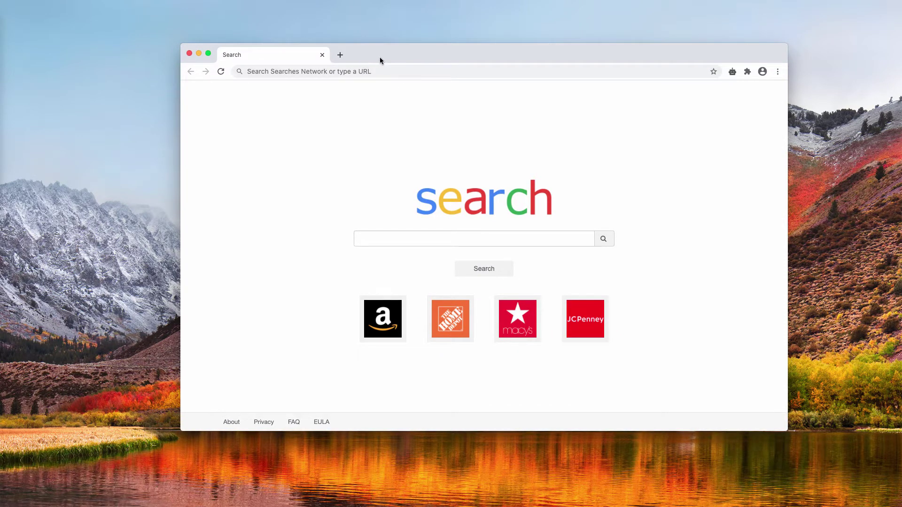
Inspect the Safari page's full address, move the Safari window lower, then quit Safari to return to Chrome
drag(379, 57, 378, 61)
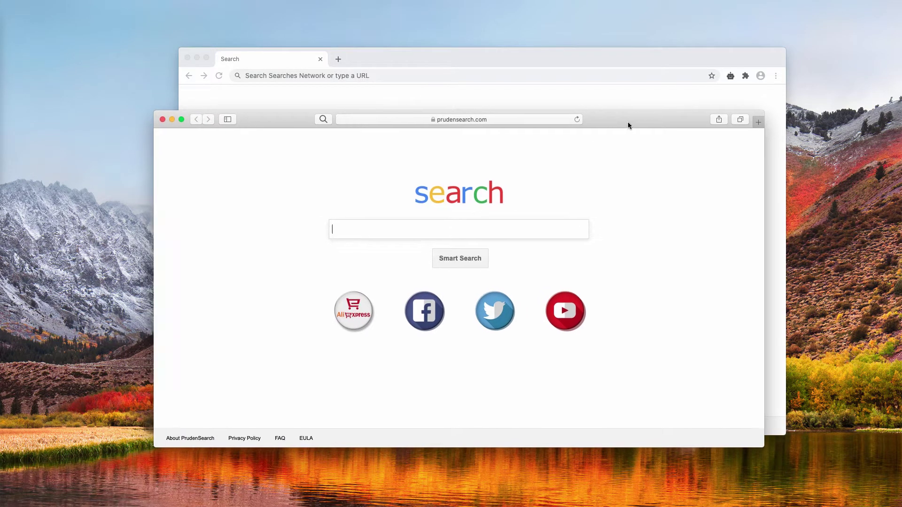
click(479, 119)
click(446, 118)
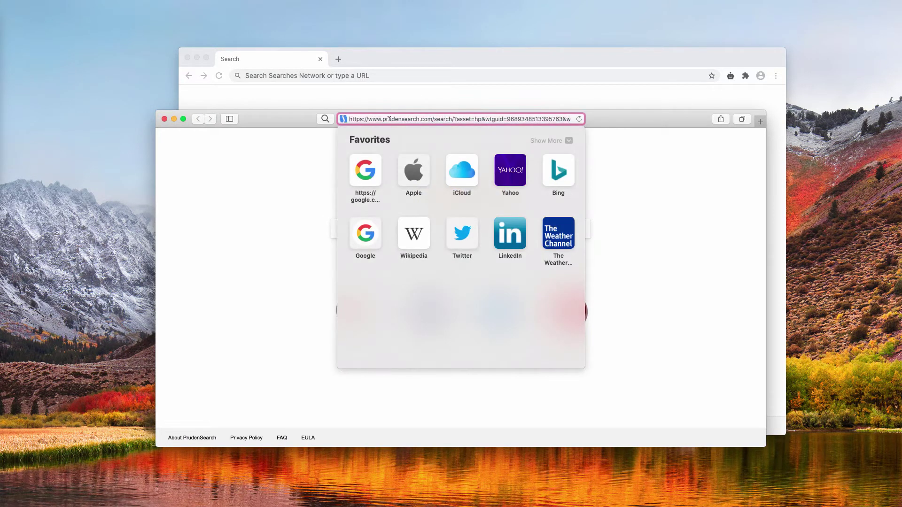
click(632, 180)
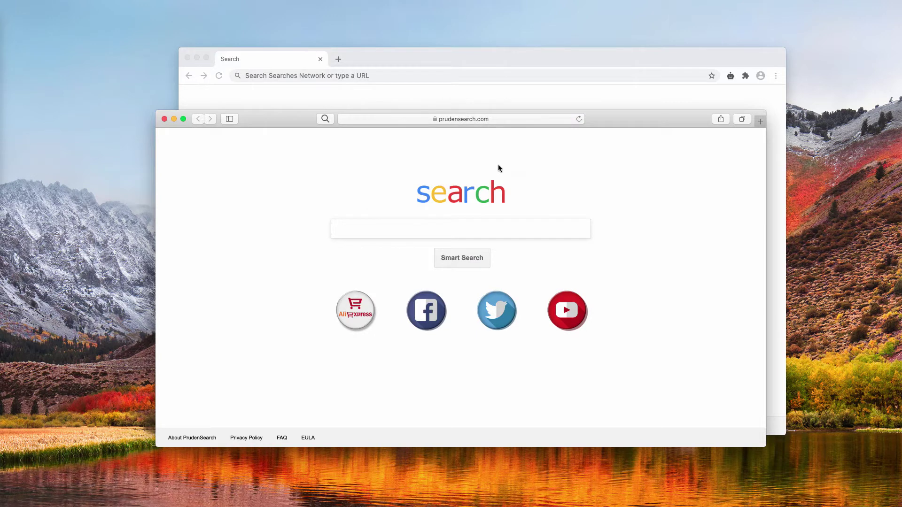
drag(279, 123, 281, 142)
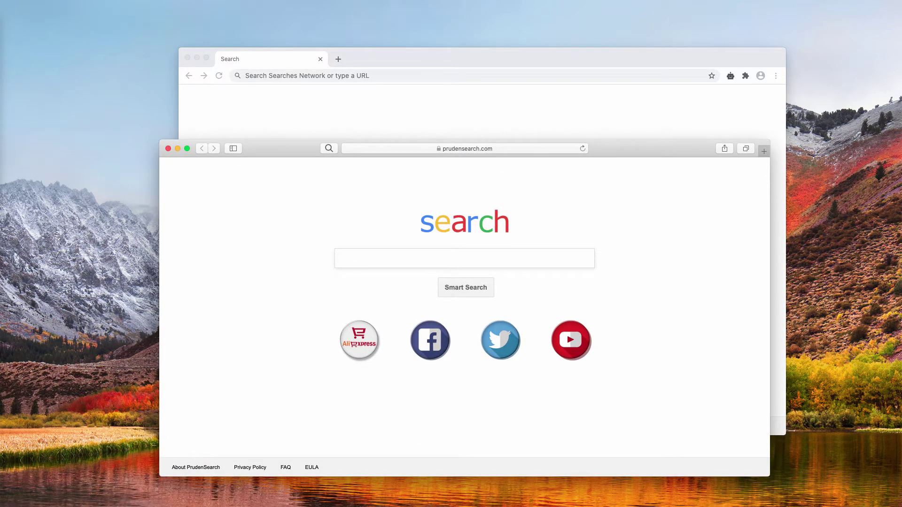
key(super+q)
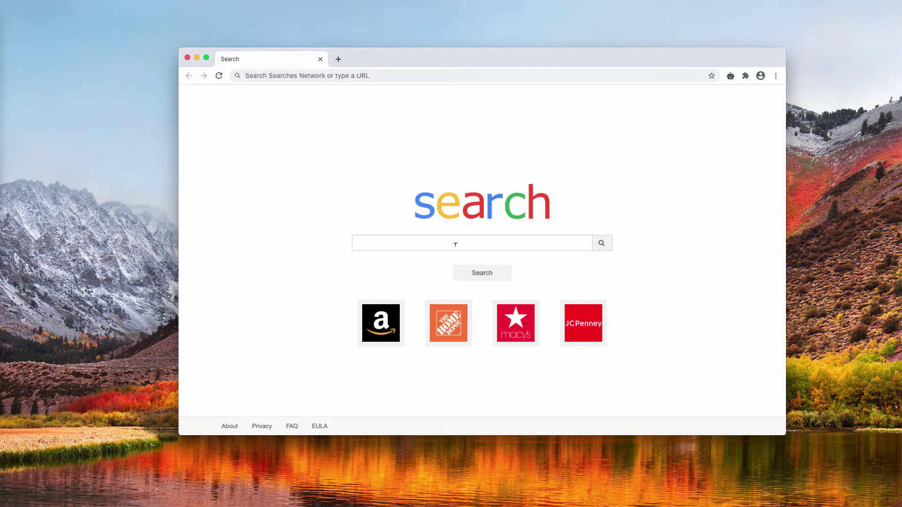
Search 'virus' from the hijacked page's search box, then type 'searches' in a new tab's omnibox
click(474, 245)
text(virus)
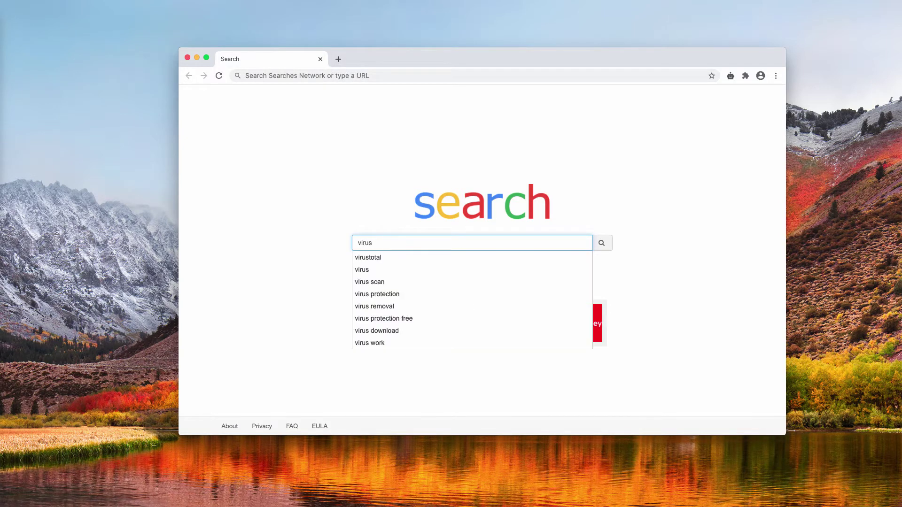
key(Return)
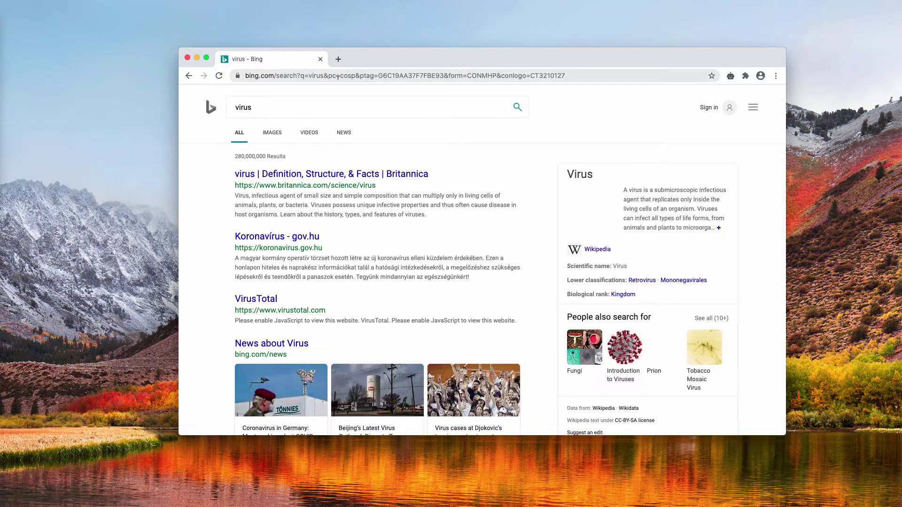
click(338, 59)
text(s)
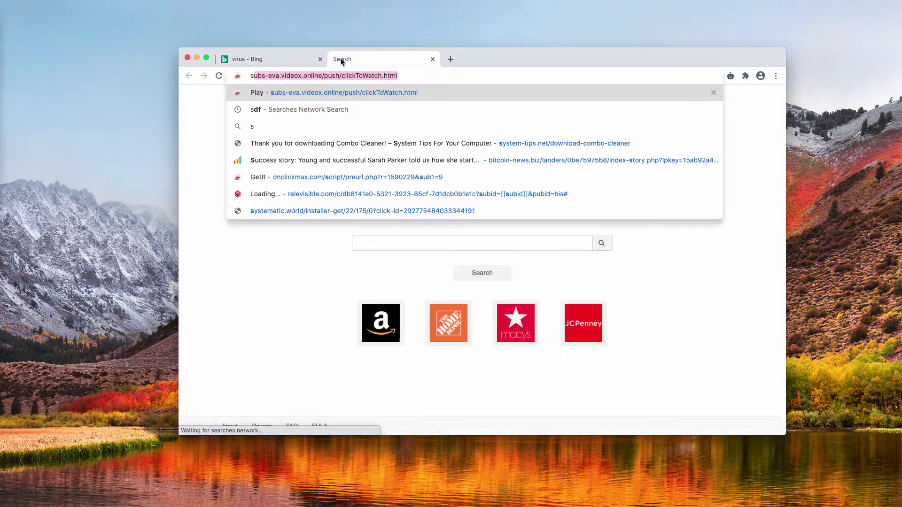
text(earches)
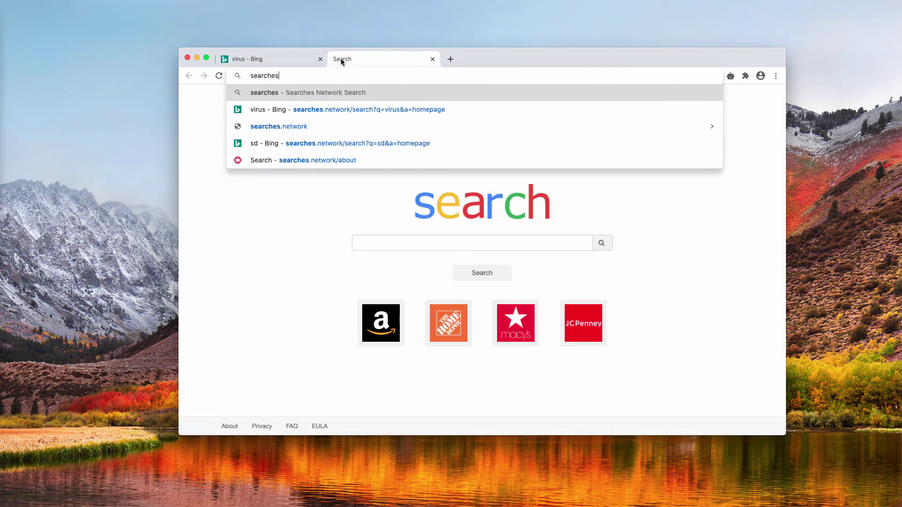
key(Down)
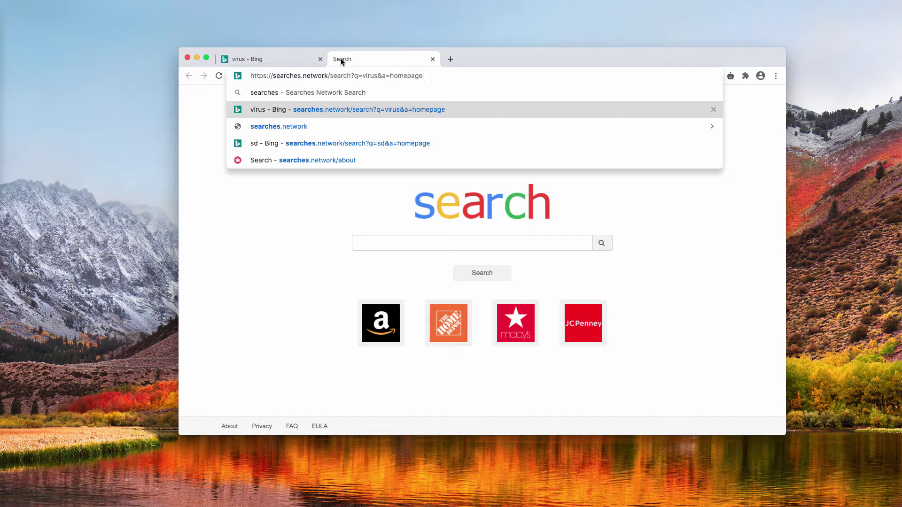
Inspect the full address of the 'virus - Bing' results tab
click(298, 57)
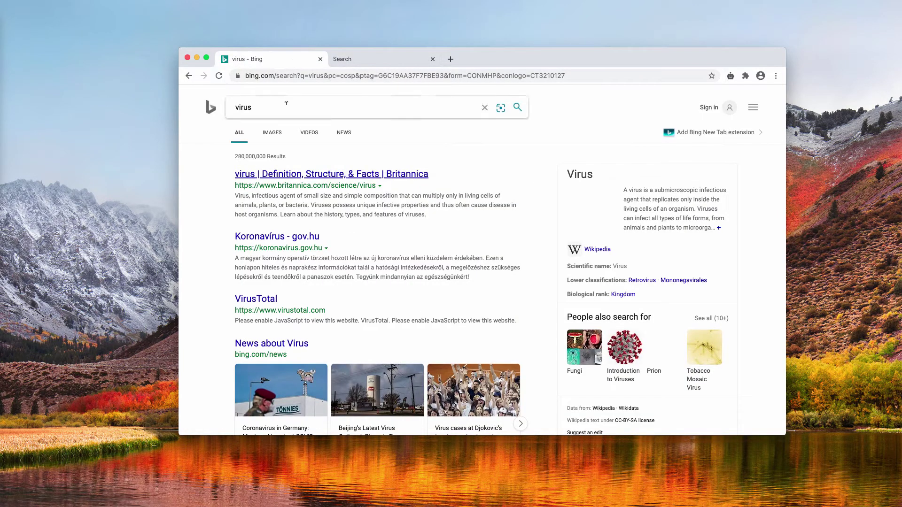
click(273, 75)
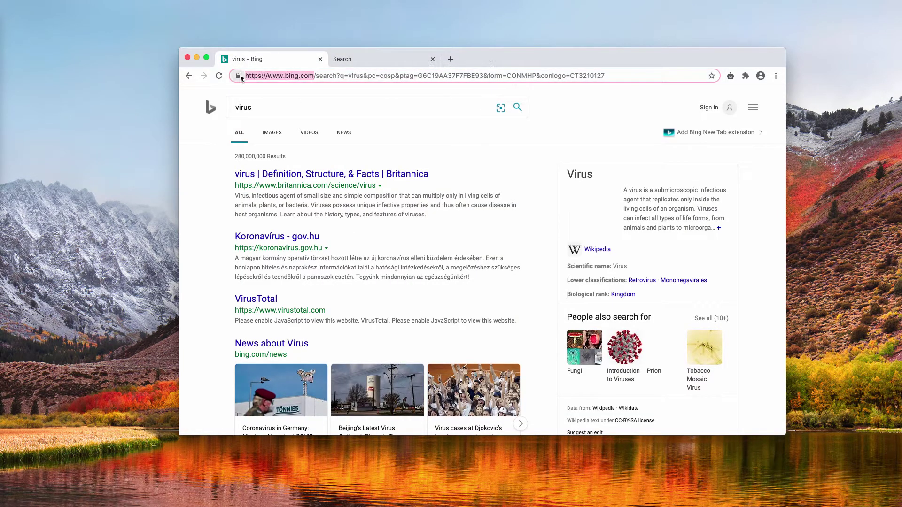
click(327, 75)
click(332, 106)
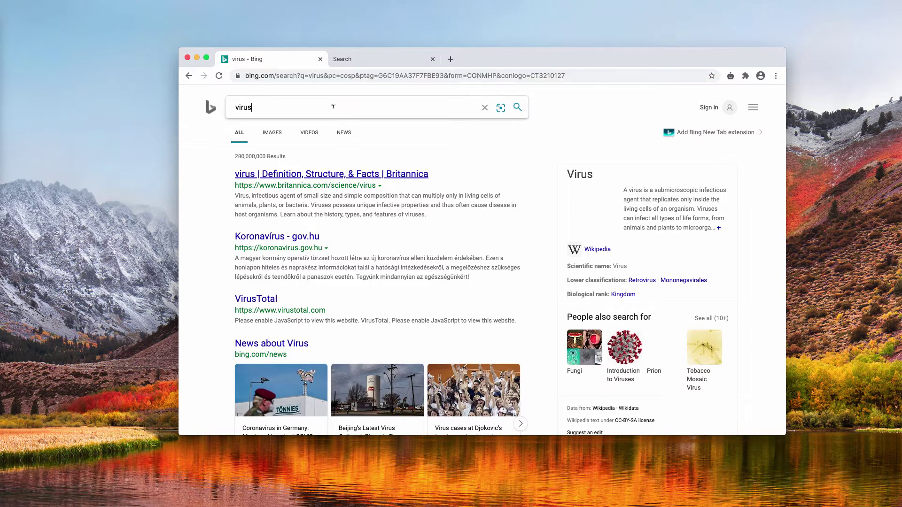
Compare the Bing and Search tabs, then highlight searches.network in the Search tab's URL
click(413, 59)
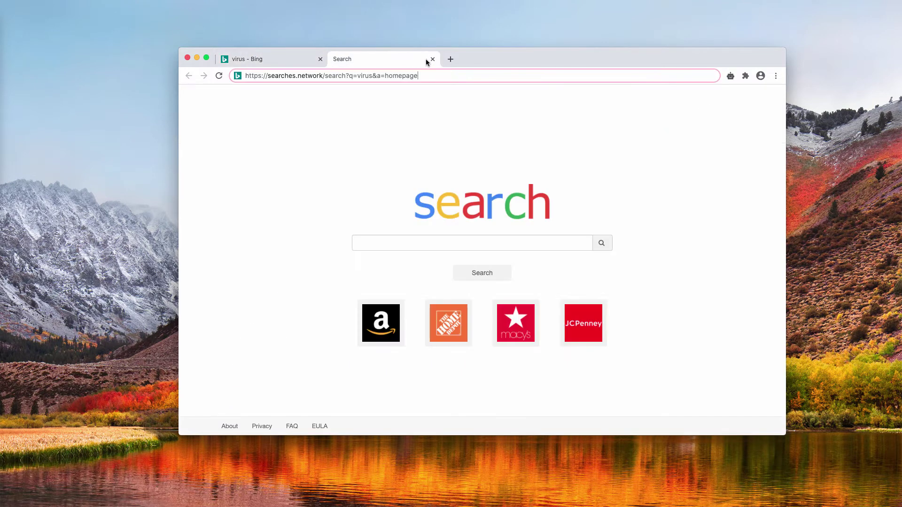
click(263, 61)
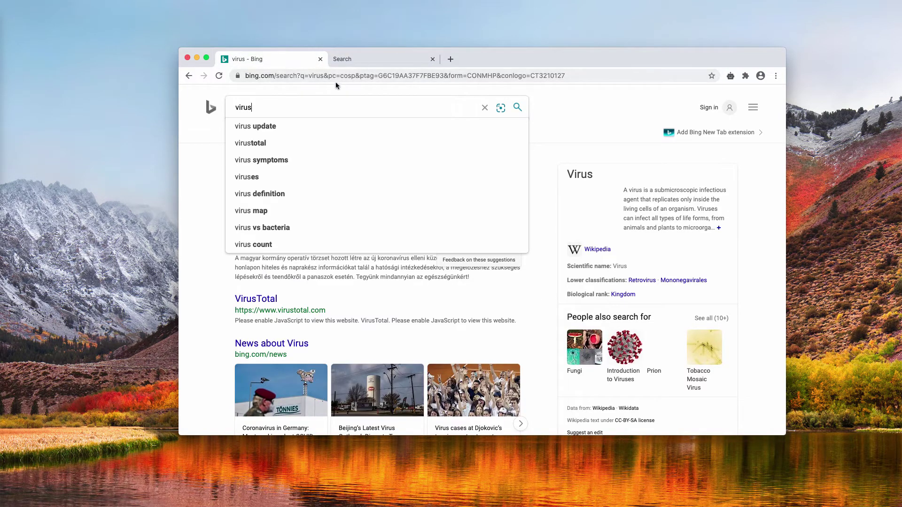
click(354, 58)
click(262, 58)
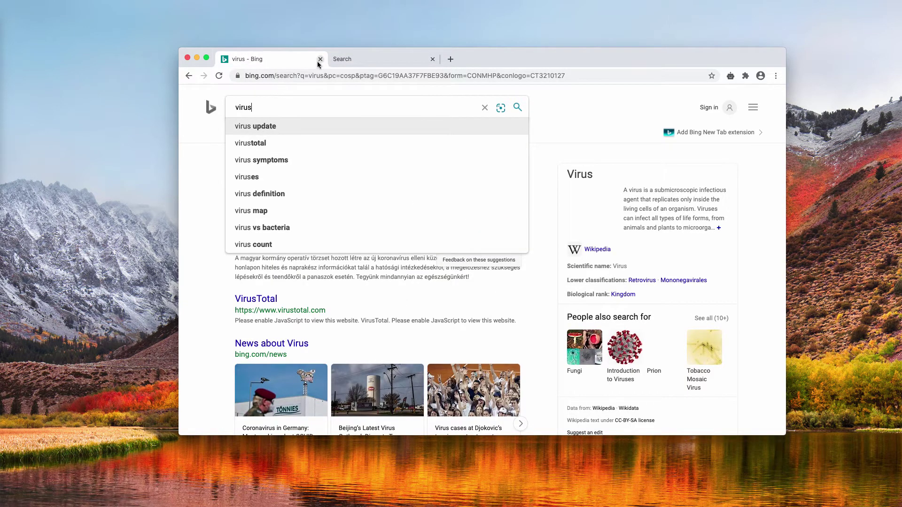
click(350, 61)
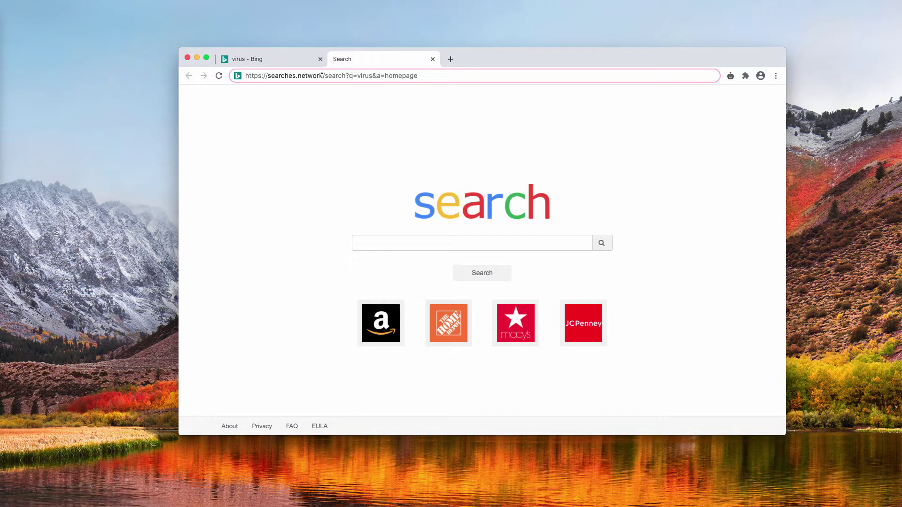
drag(323, 76, 269, 75)
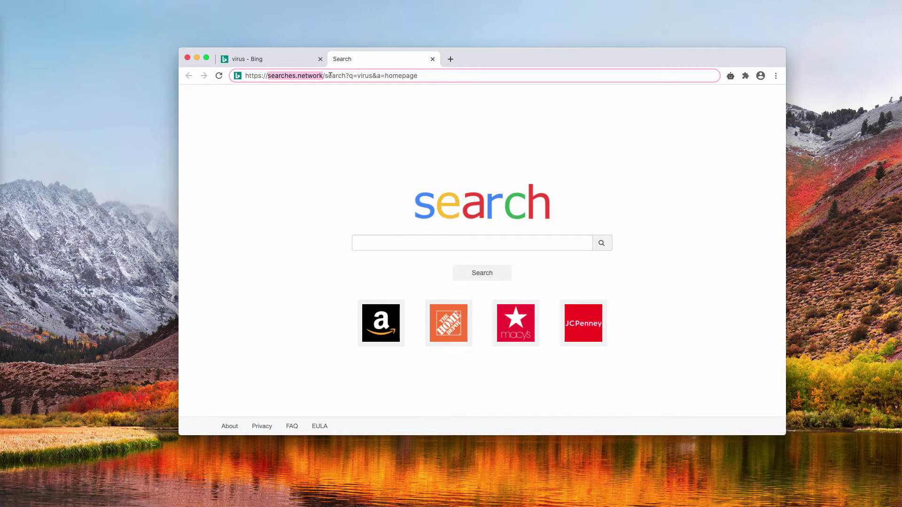
click(346, 75)
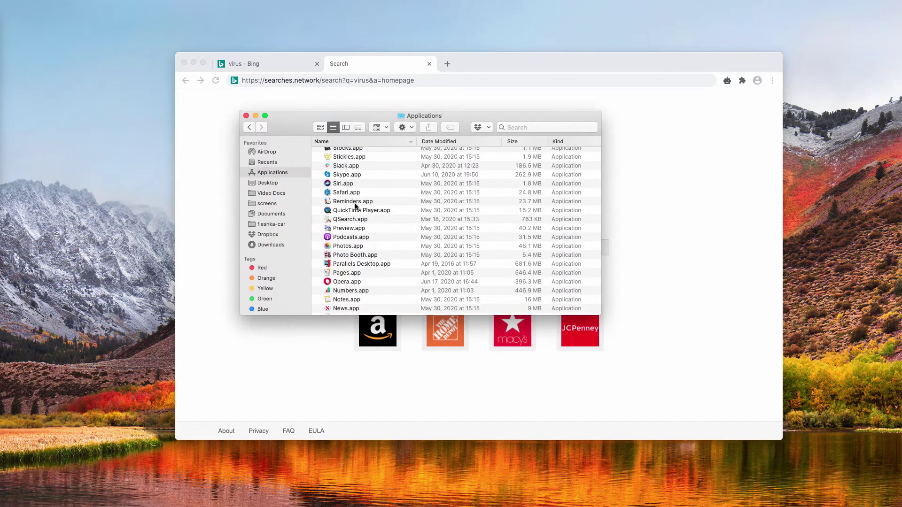
Enlarge the Applications window to scan installed apps like Combo Cleaner, Malwarebytes and QSearch
scroll(348, 207, up, 5)
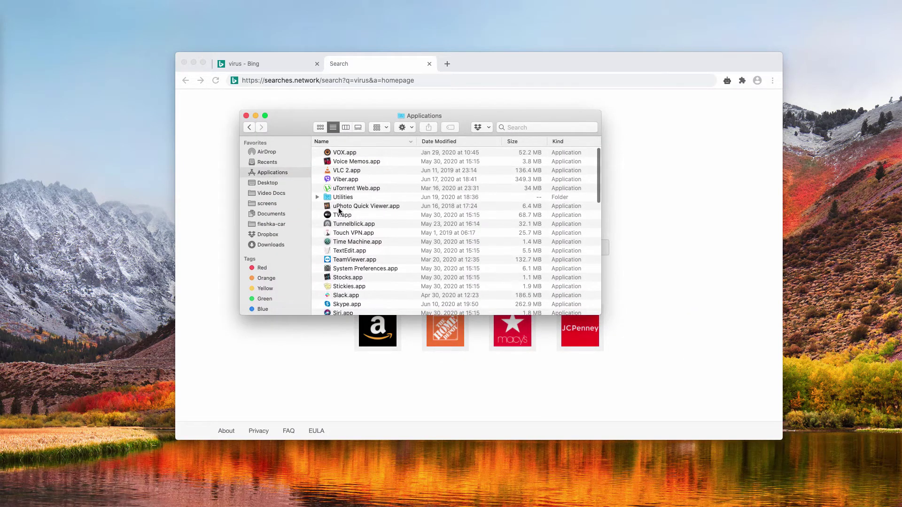
scroll(339, 212, down, 10)
scroll(339, 211, down, 10)
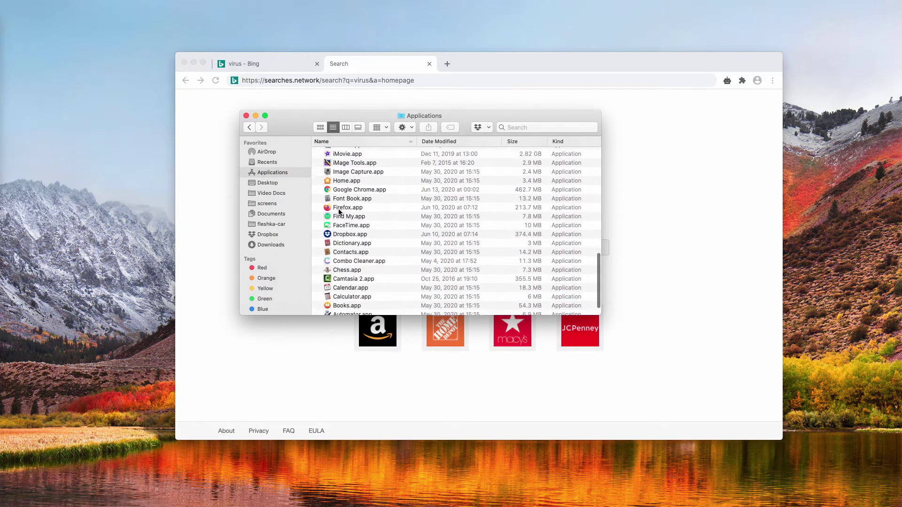
scroll(344, 248, down, 2)
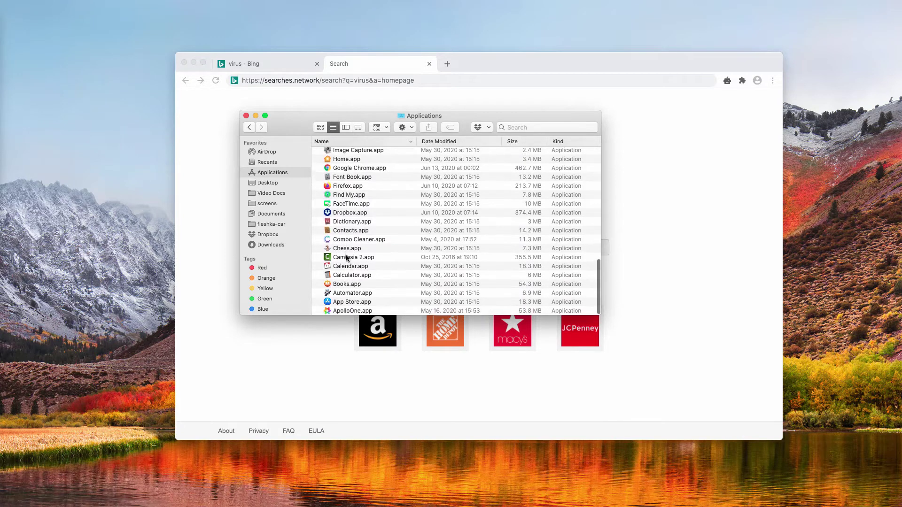
scroll(346, 248, up, 20)
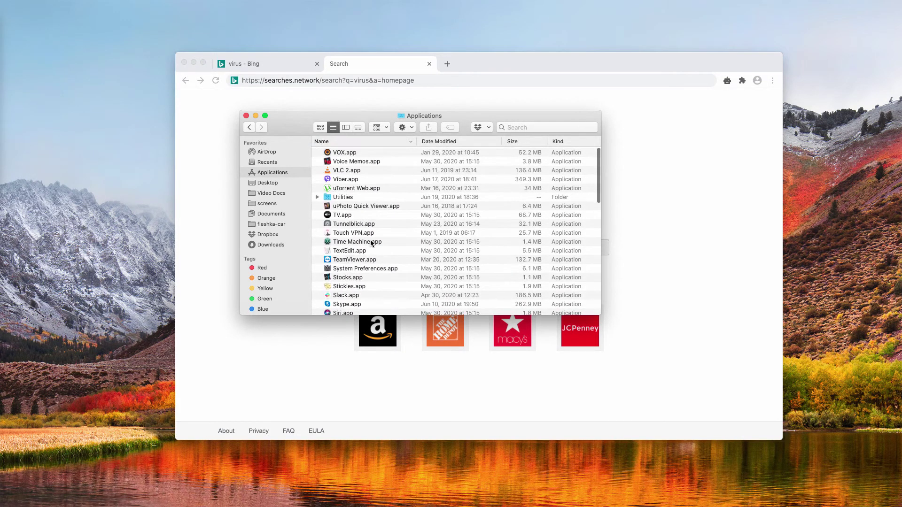
drag(601, 314, 675, 390)
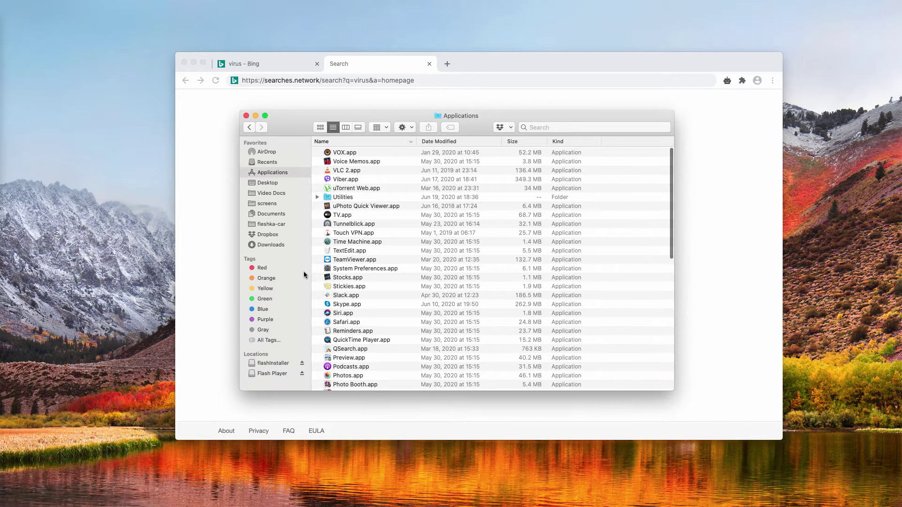
scroll(348, 266, down, 15)
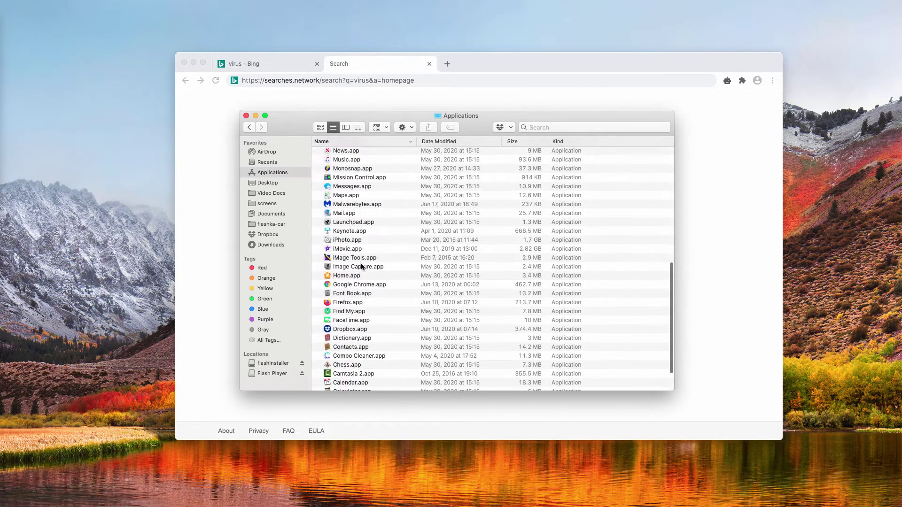
Close Finder, go to Chrome's More Tools > Extensions page, and disable Film Tab+
click(246, 115)
click(546, 60)
click(772, 80)
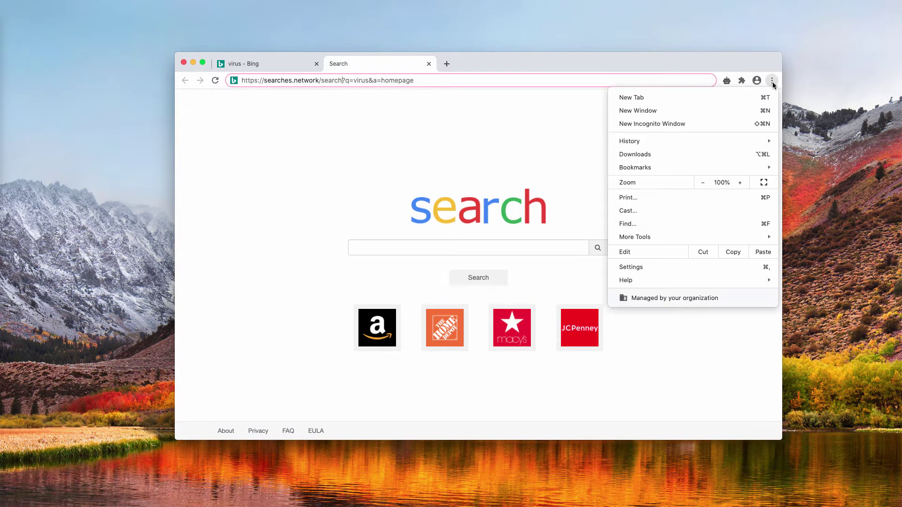
mouse_move(658, 237)
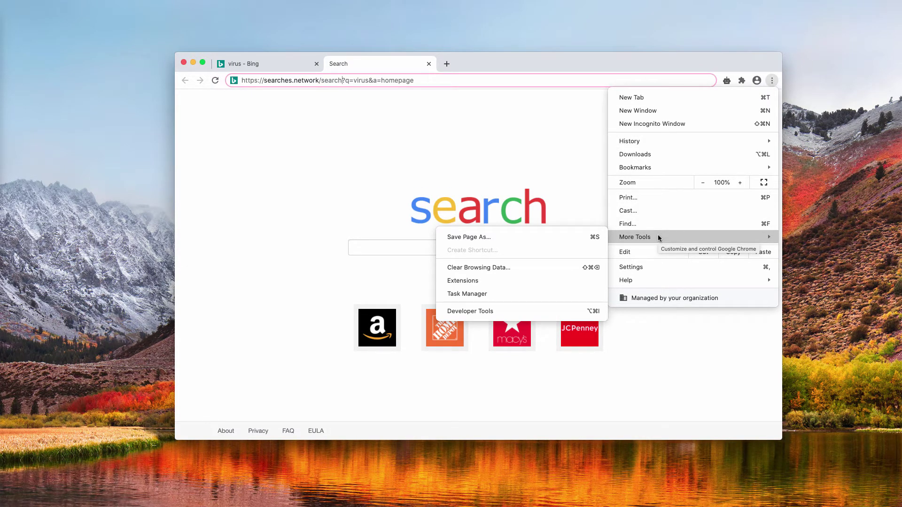
click(492, 280)
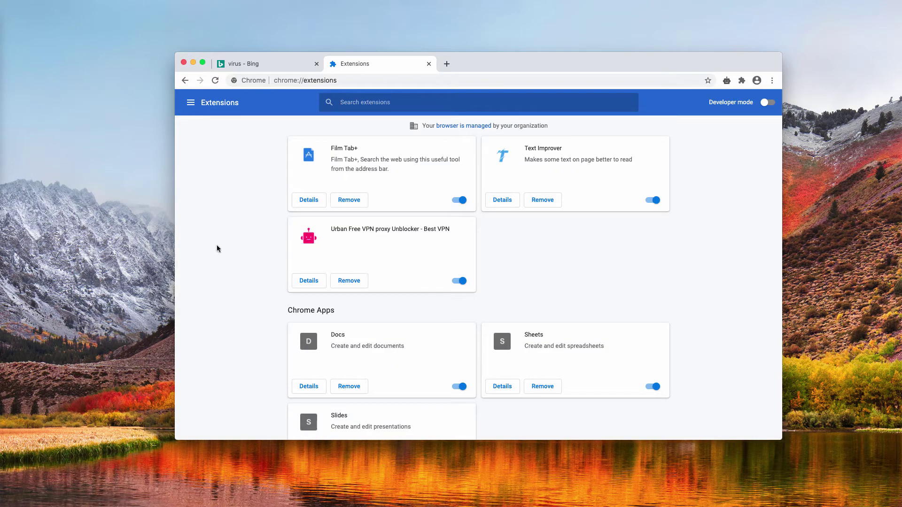
scroll(460, 299, down, 2)
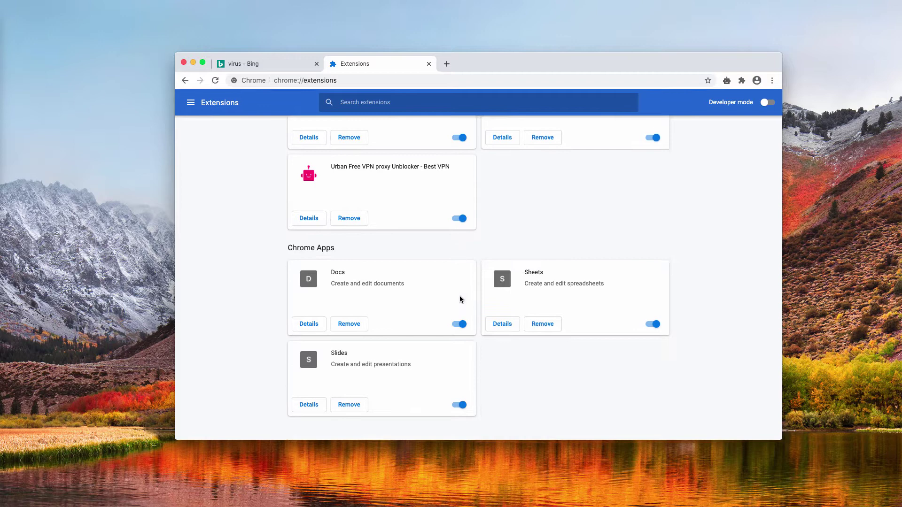
scroll(459, 282, up, 2)
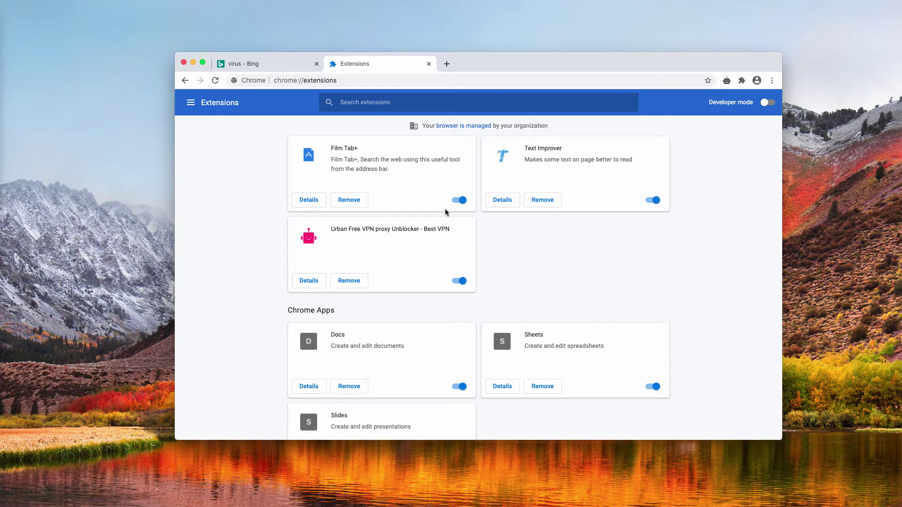
click(460, 200)
Re-enable Film Tab+ and open two new tabs, which still load the hijacked Search page
click(460, 201)
click(448, 63)
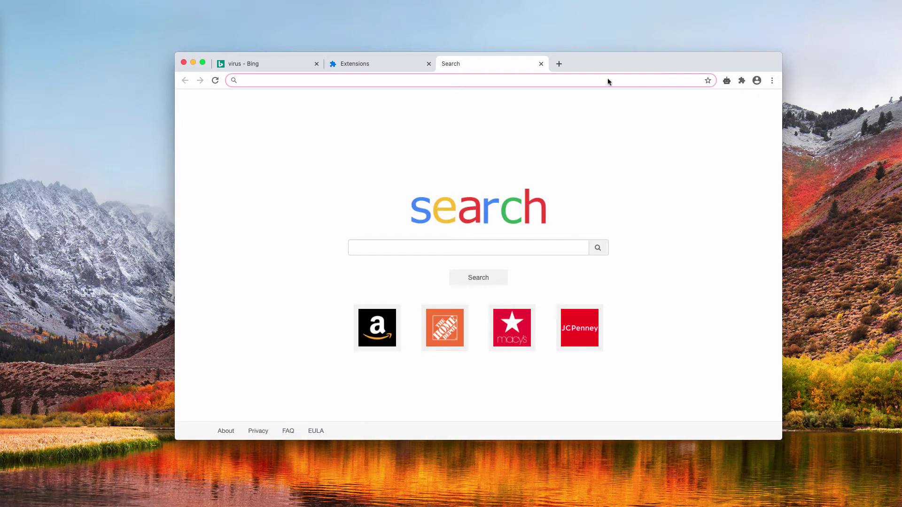
click(559, 64)
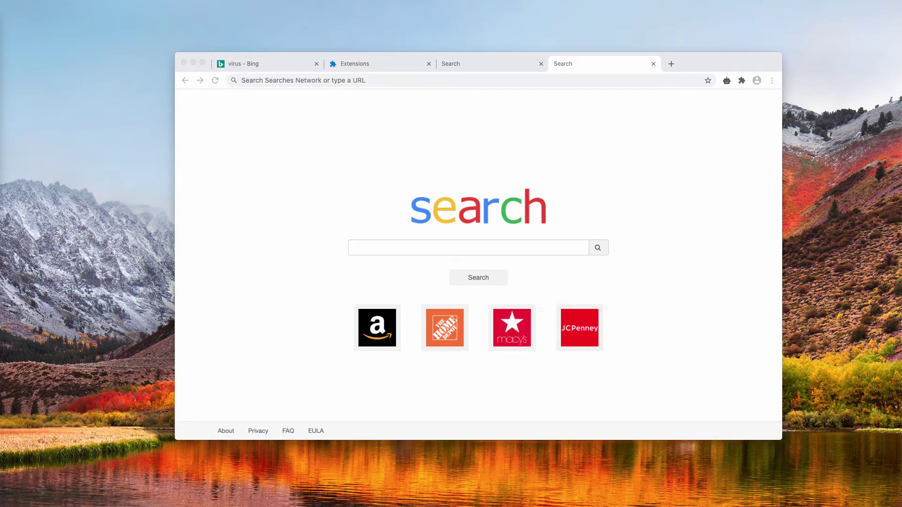
Center the System Preferences window, check the 'virus - Bing' tab, then return to the fourth Search tab
drag(169, 59, 493, 101)
click(283, 64)
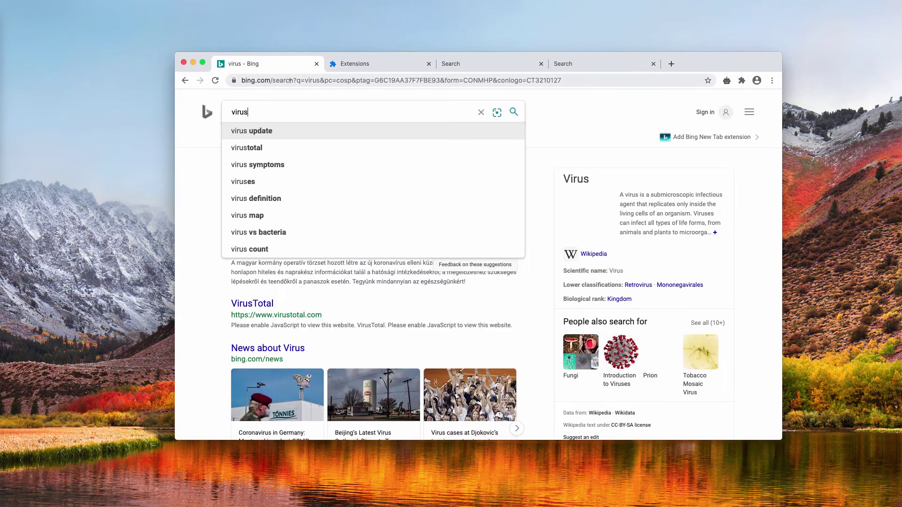
click(598, 61)
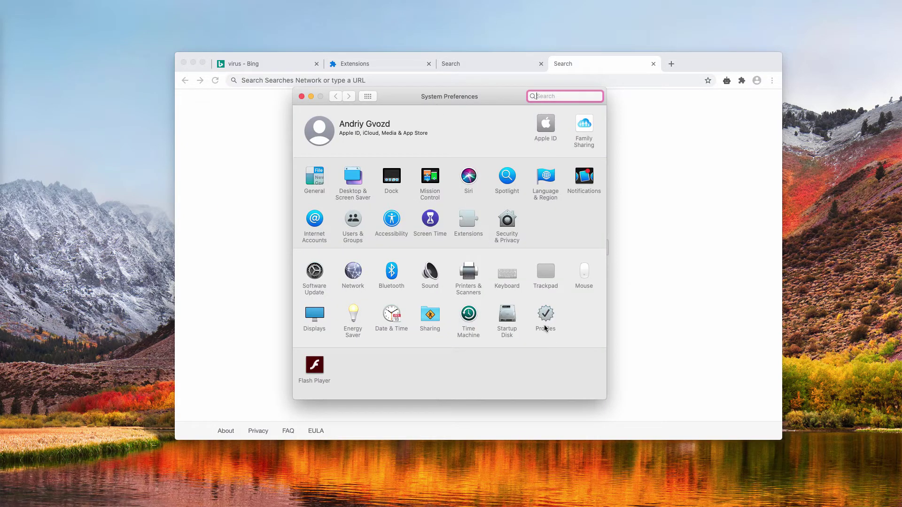
Open Profiles and review both Chrome Settings profiles' searches.network search and homepage settings
drag(468, 97, 469, 98)
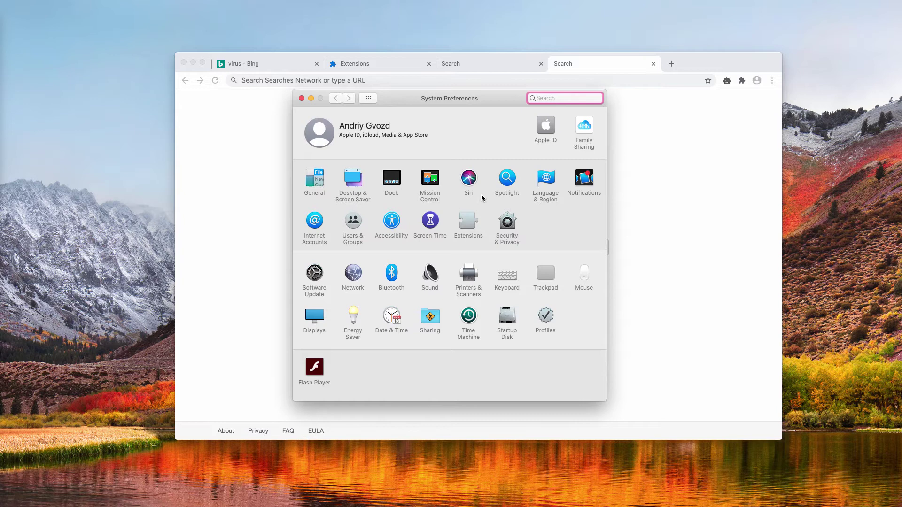
click(543, 319)
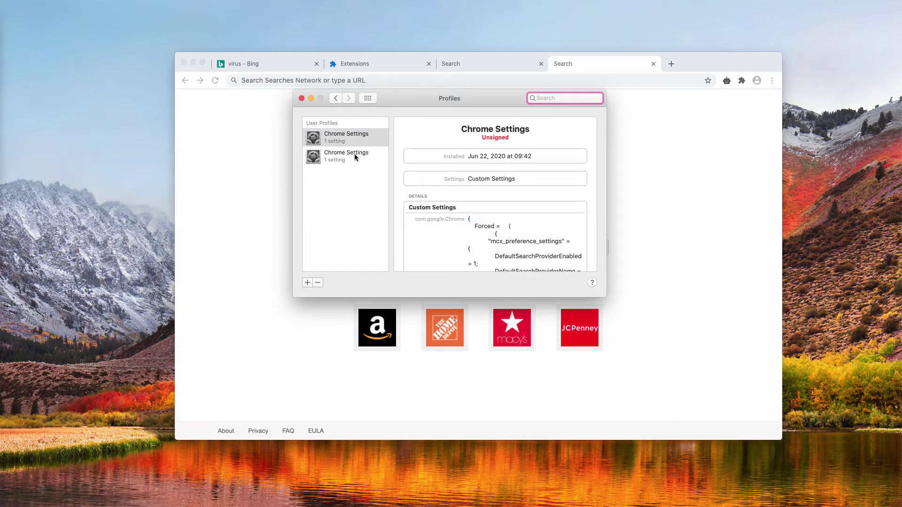
click(359, 141)
click(356, 160)
click(359, 144)
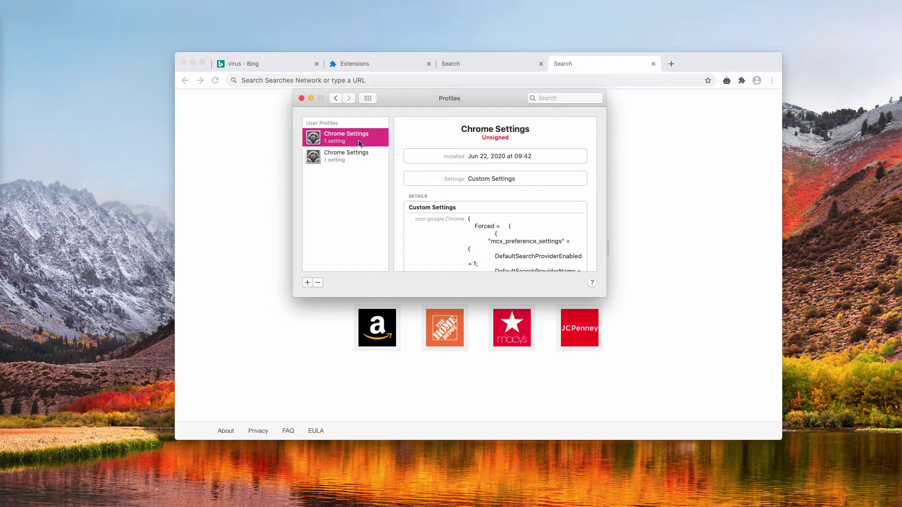
click(356, 159)
scroll(422, 196, down, 5)
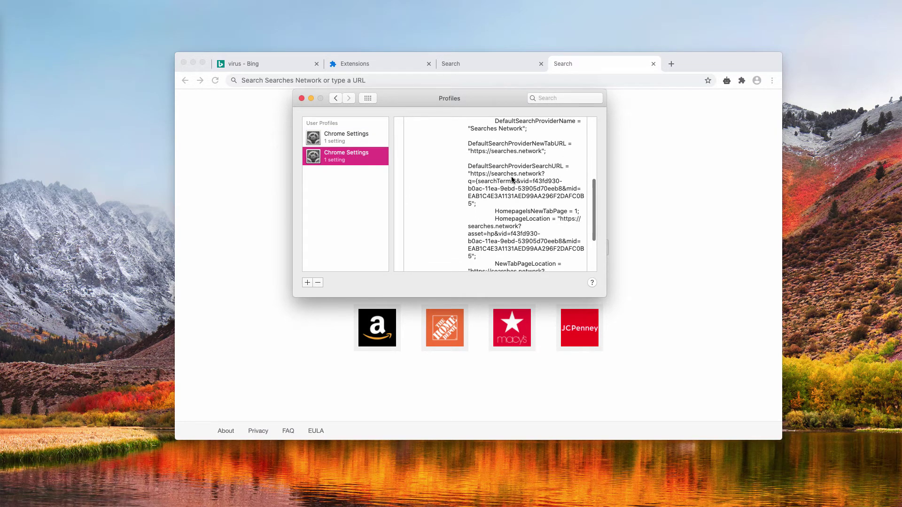
scroll(530, 177, up, 1)
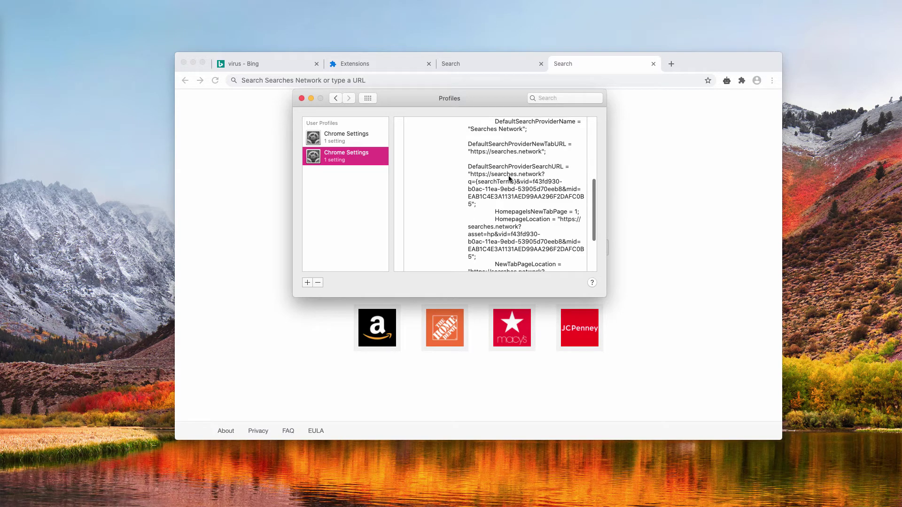
click(351, 134)
click(350, 158)
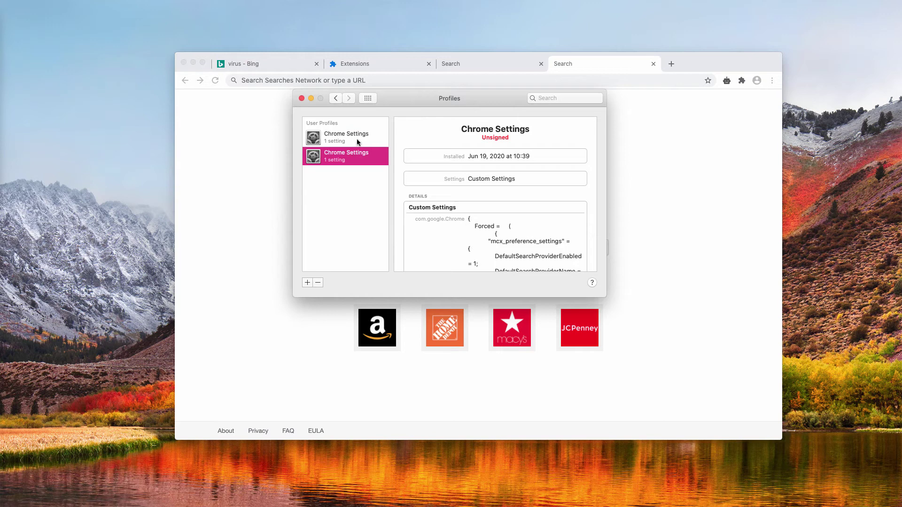
click(357, 141)
click(318, 283)
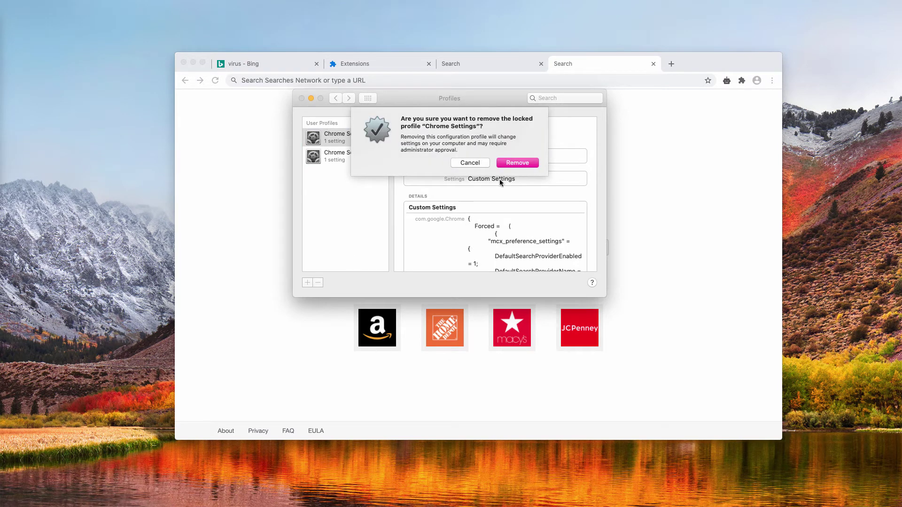
click(512, 162)
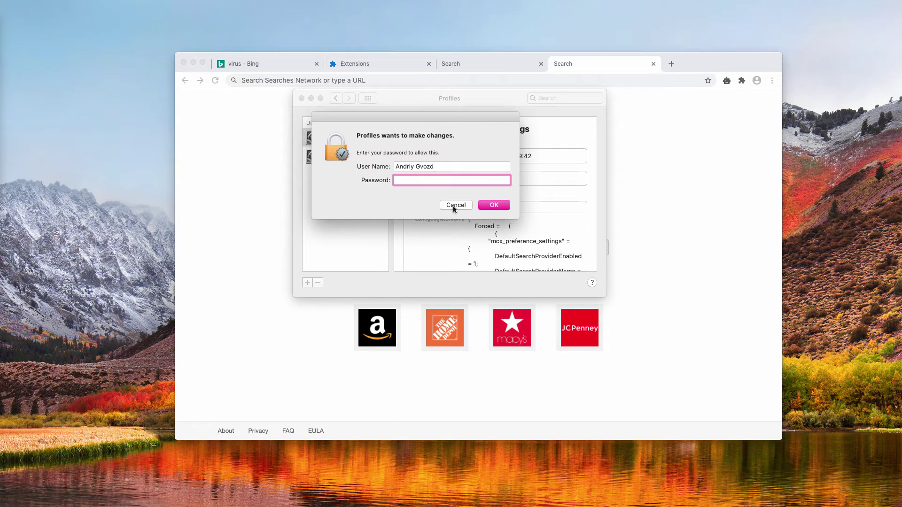
key(Escape)
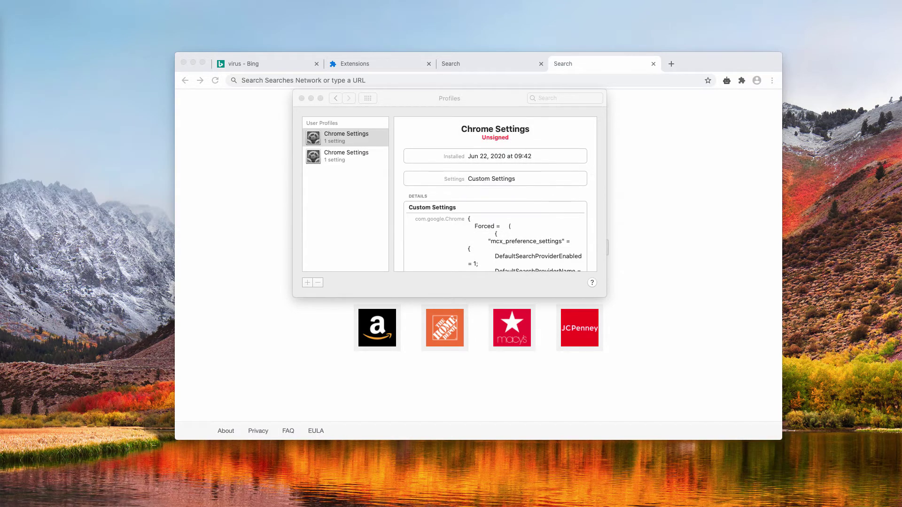
Close the Profiles window and load combocleaner.com in Chrome's fourth tab
click(302, 98)
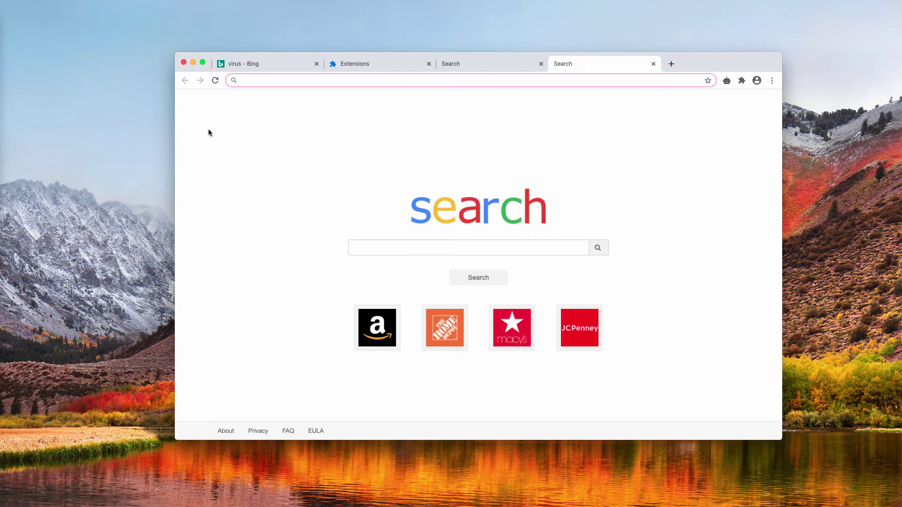
text(c)
key(Return)
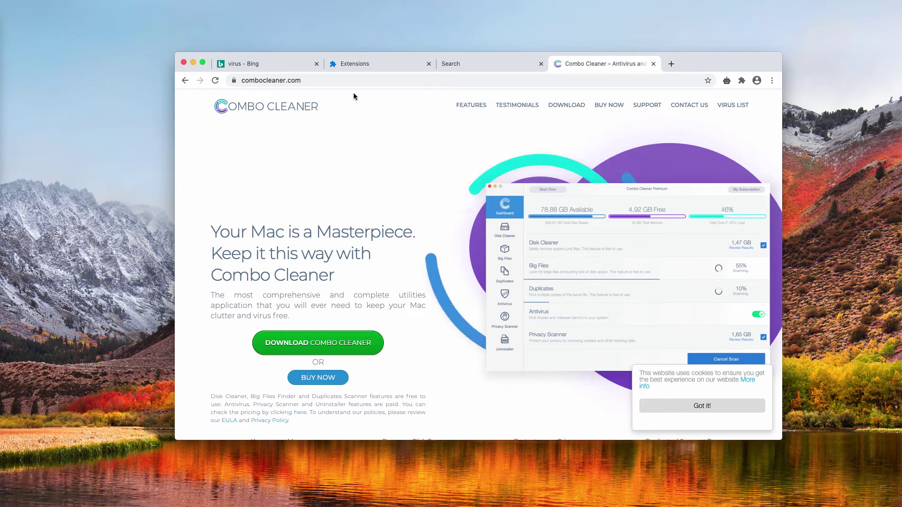
Run Combo Cleaner's Combo Scan, which finds 31 threats, 1.24 GB junk and 1.87 GB duplicates
click(375, 80)
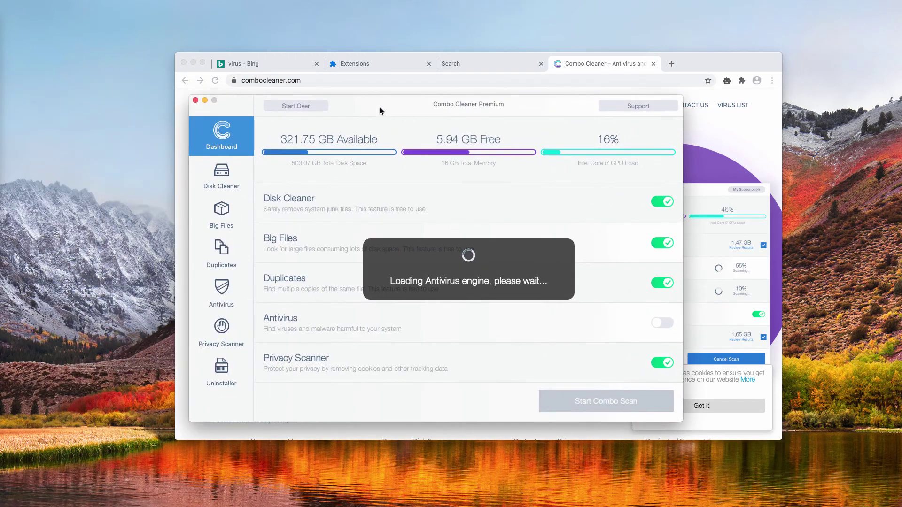
drag(463, 112, 468, 111)
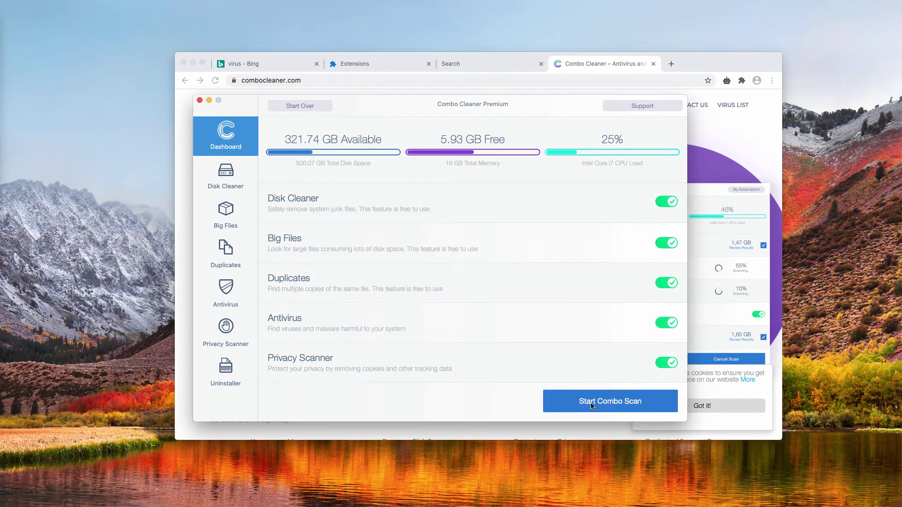
click(591, 403)
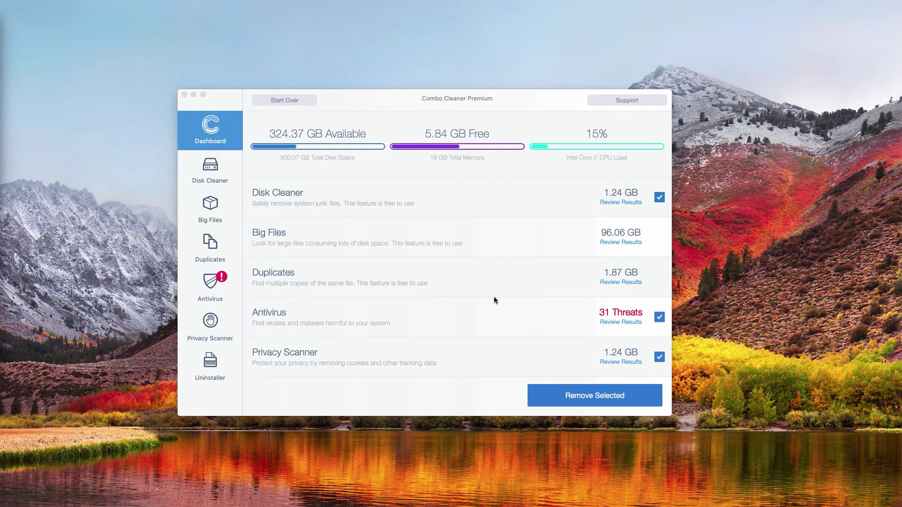
Open the Antivirus Review Results and scroll the 31 infected items, including Adware.MAC.Geneio.WI
click(291, 313)
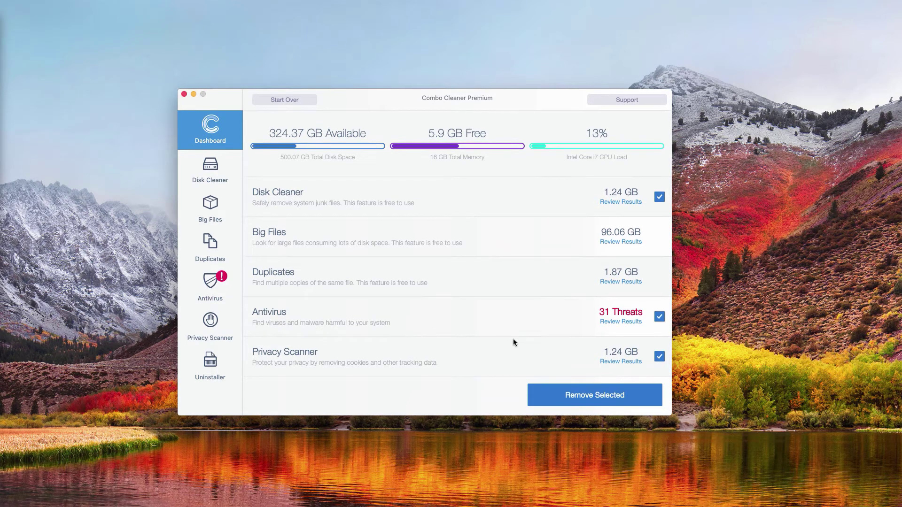
click(622, 322)
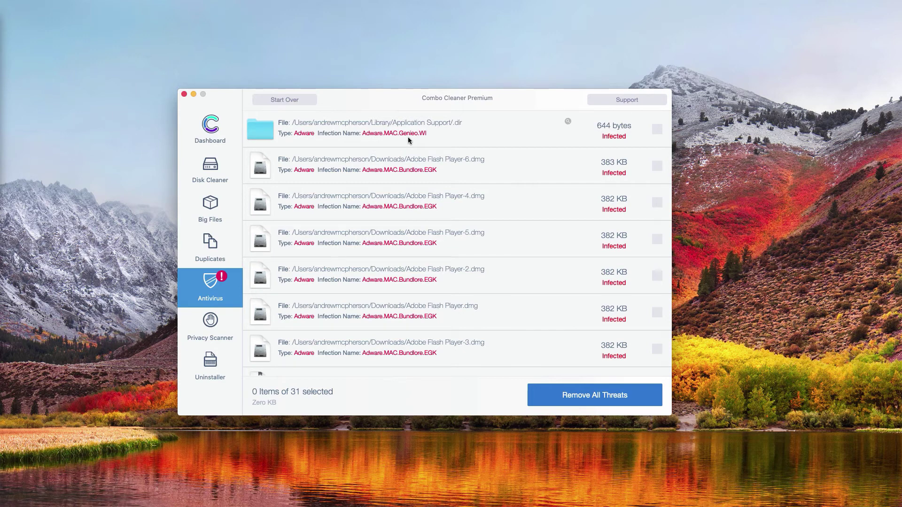
scroll(407, 134, down, 1)
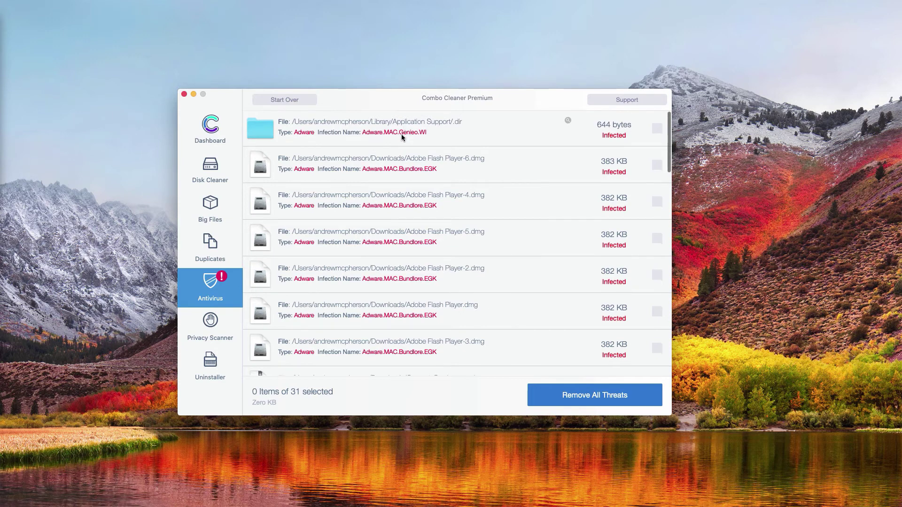
scroll(408, 141, up, 1)
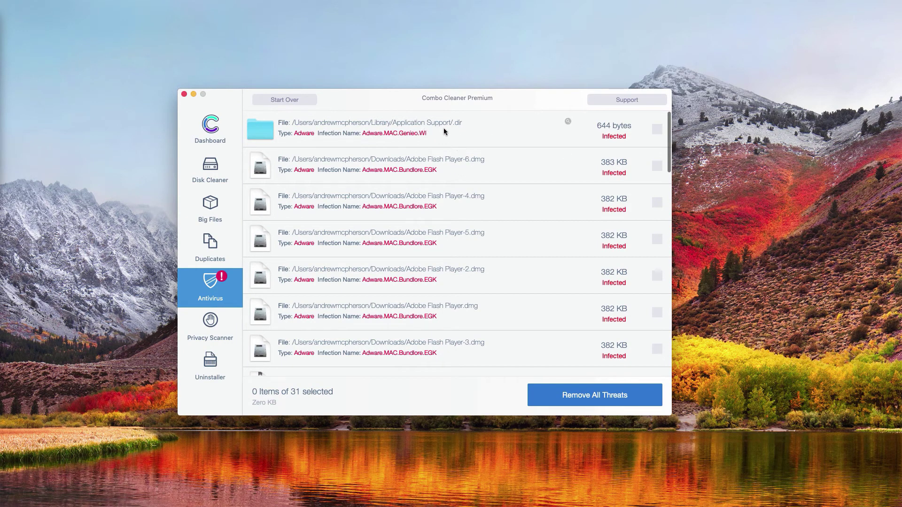
click(568, 122)
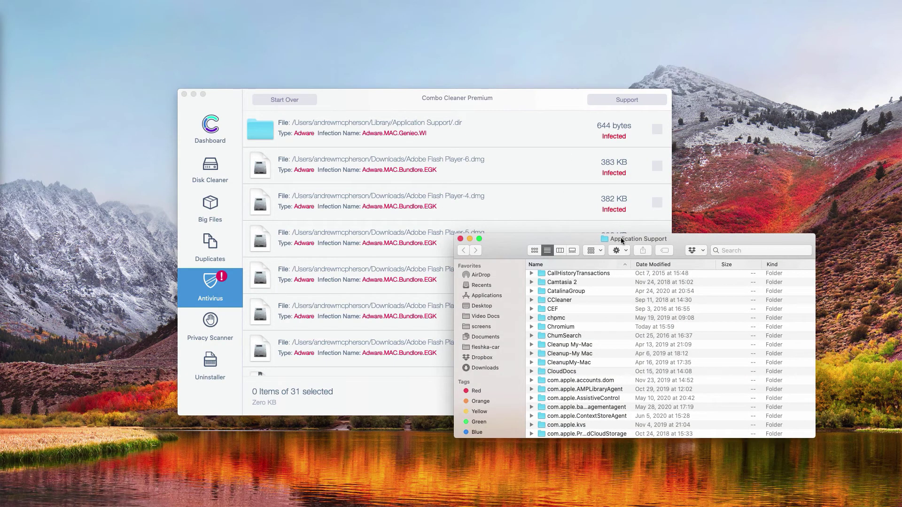
drag(621, 240, 616, 225)
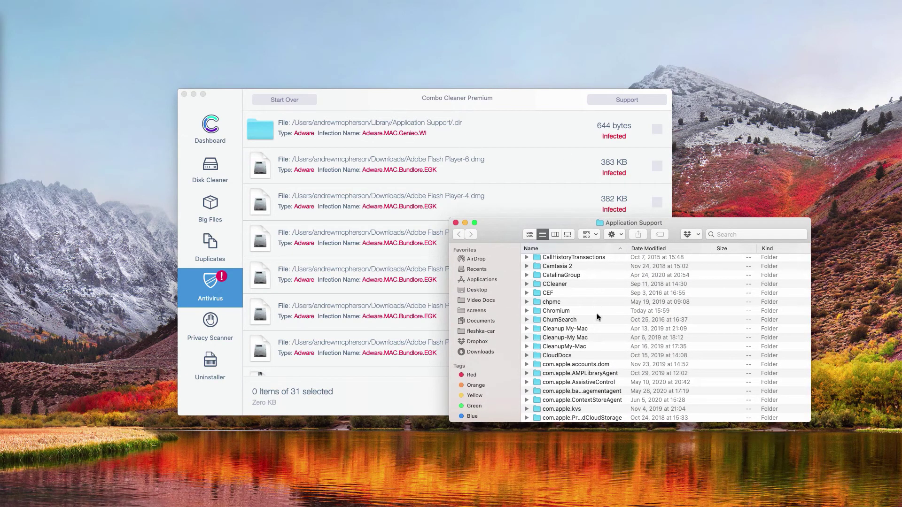
scroll(597, 318, down, 5)
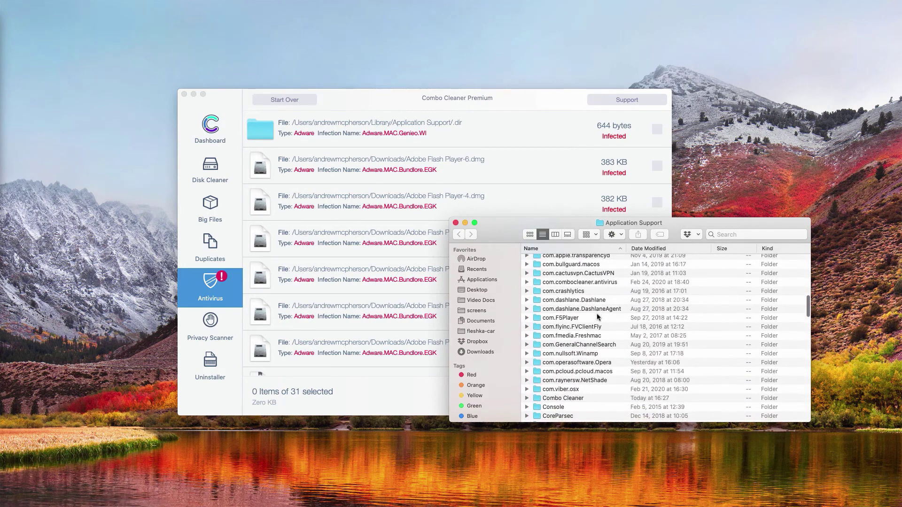
scroll(589, 309, up, 10)
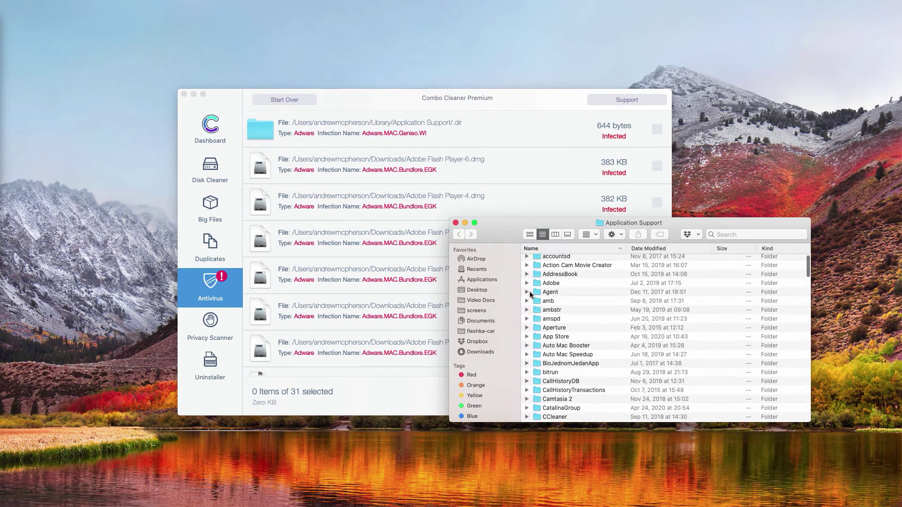
click(456, 223)
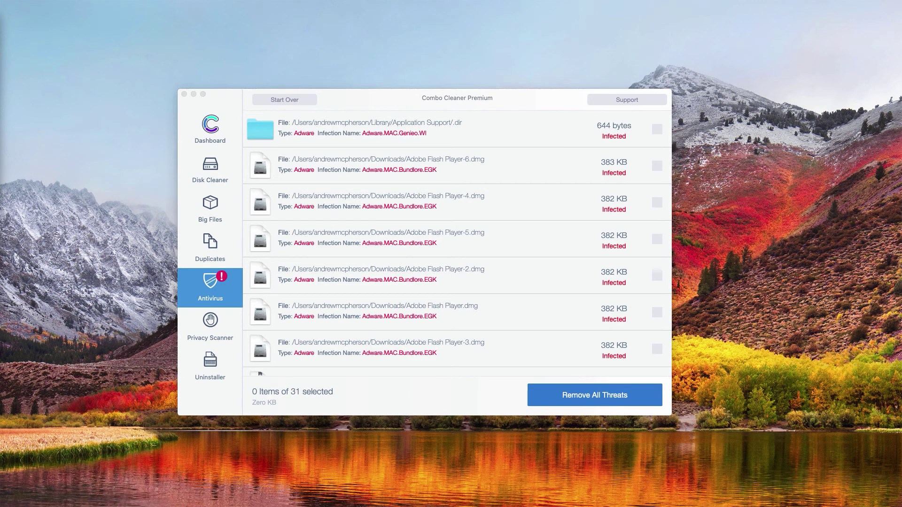
Trash Adobe Flash Player-6.dmg from Downloads via its context menu, then close the Downloads window
drag(396, 90, 481, 104)
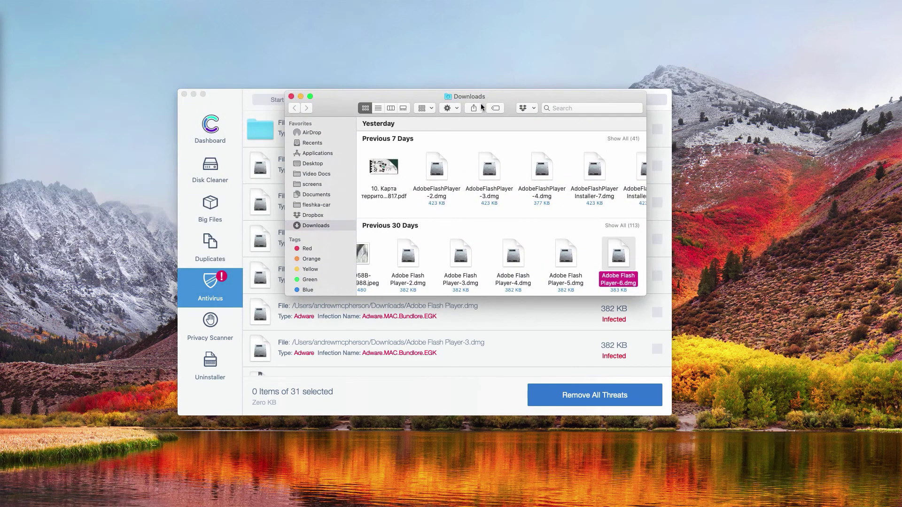
right_click(619, 262)
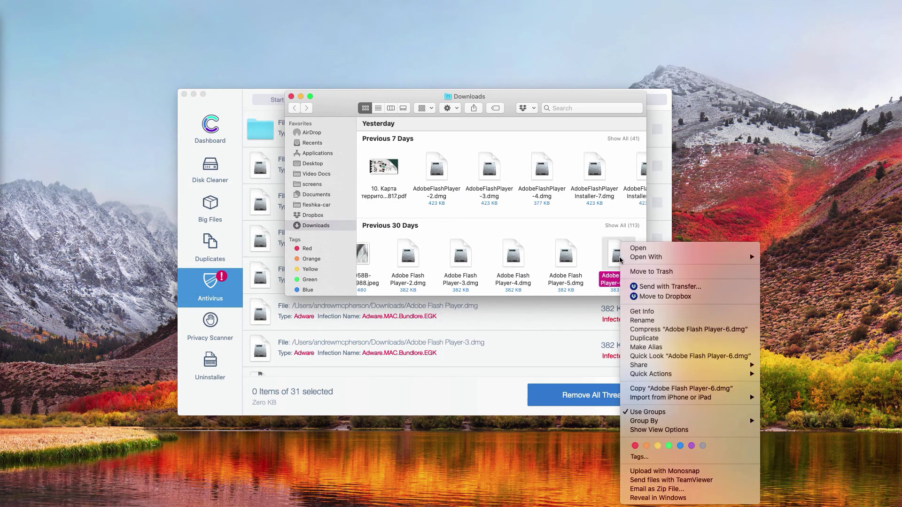
click(647, 273)
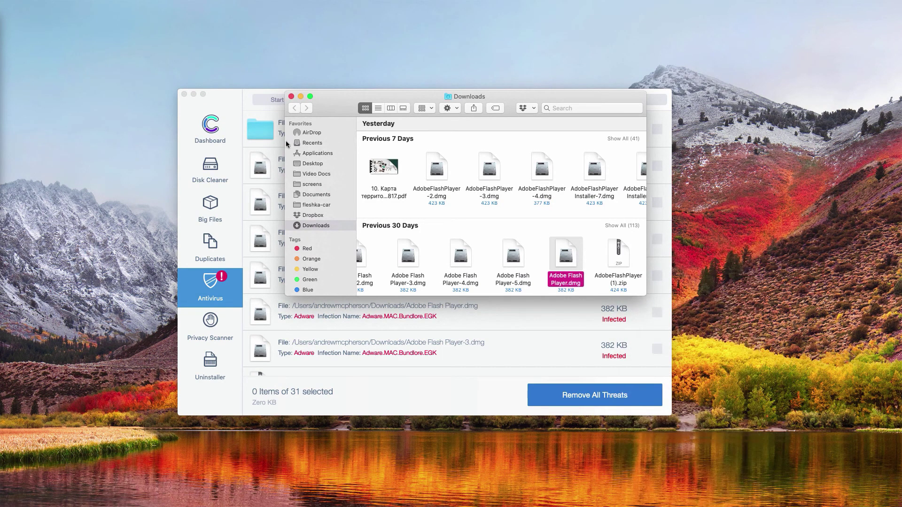
click(291, 96)
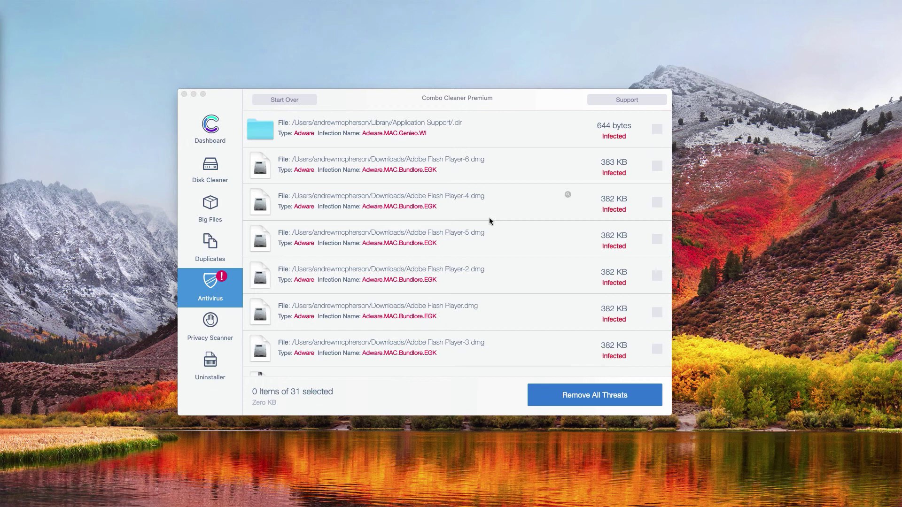
click(500, 101)
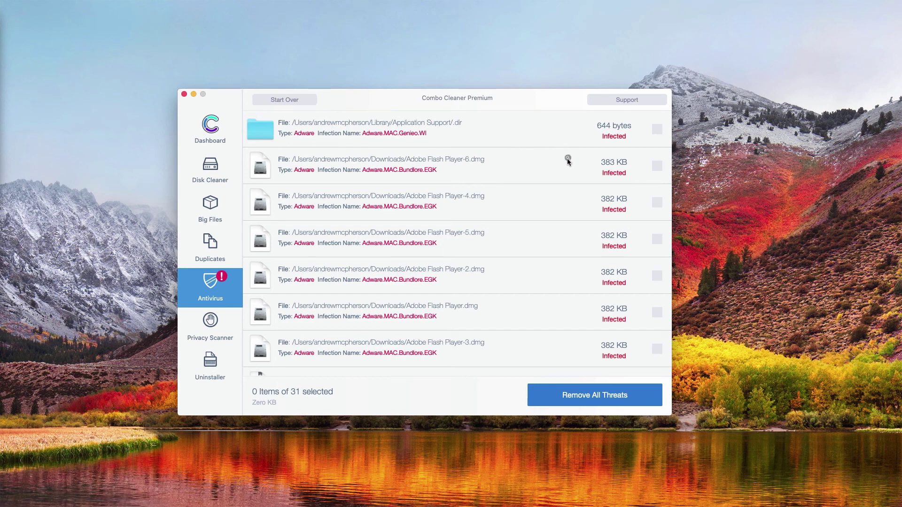
click(567, 160)
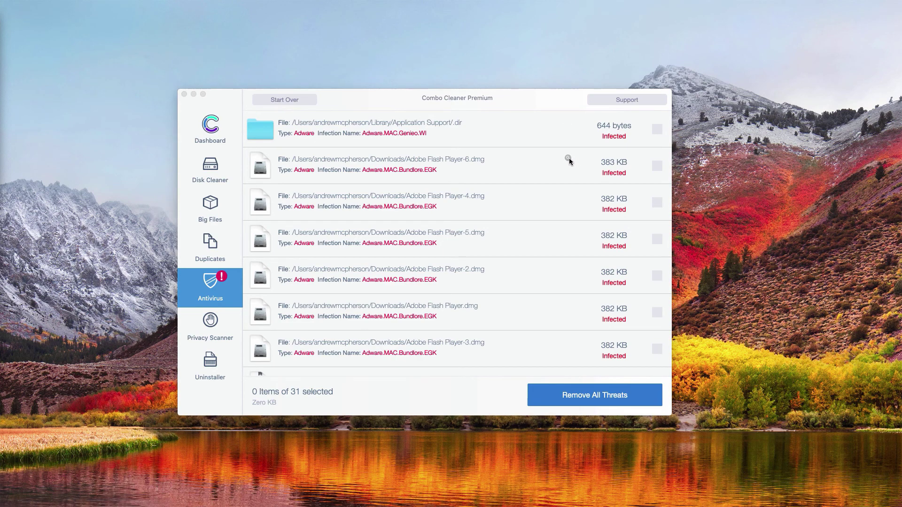